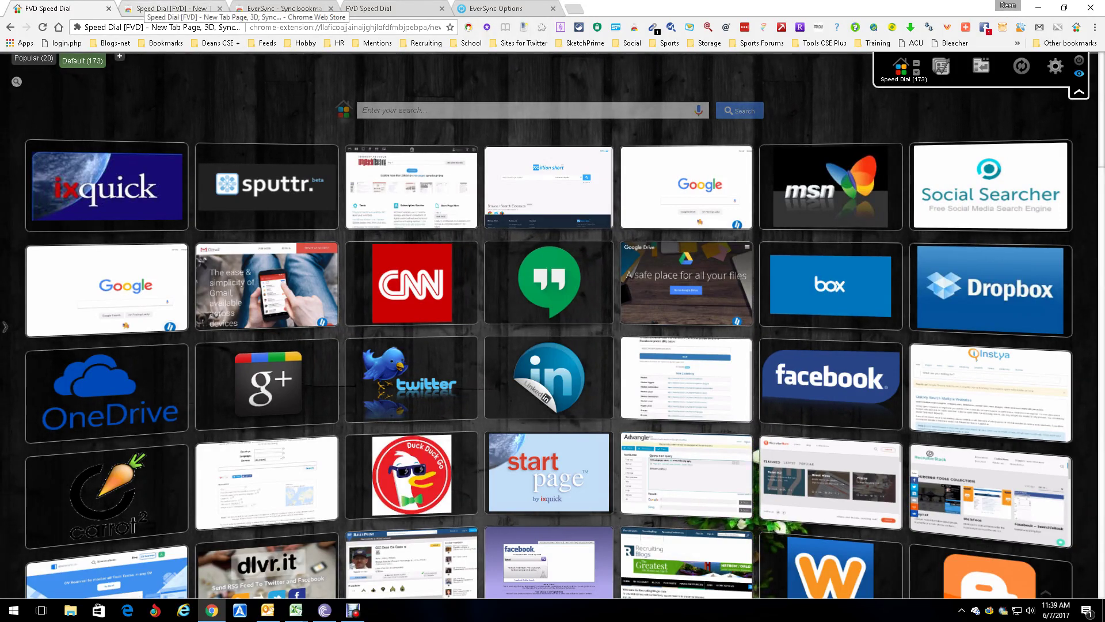
- Review the Speed Dial [FVD] store listing and browse the dials in the Default group
{"action": "left_click", "coordinate": [166, 8]}
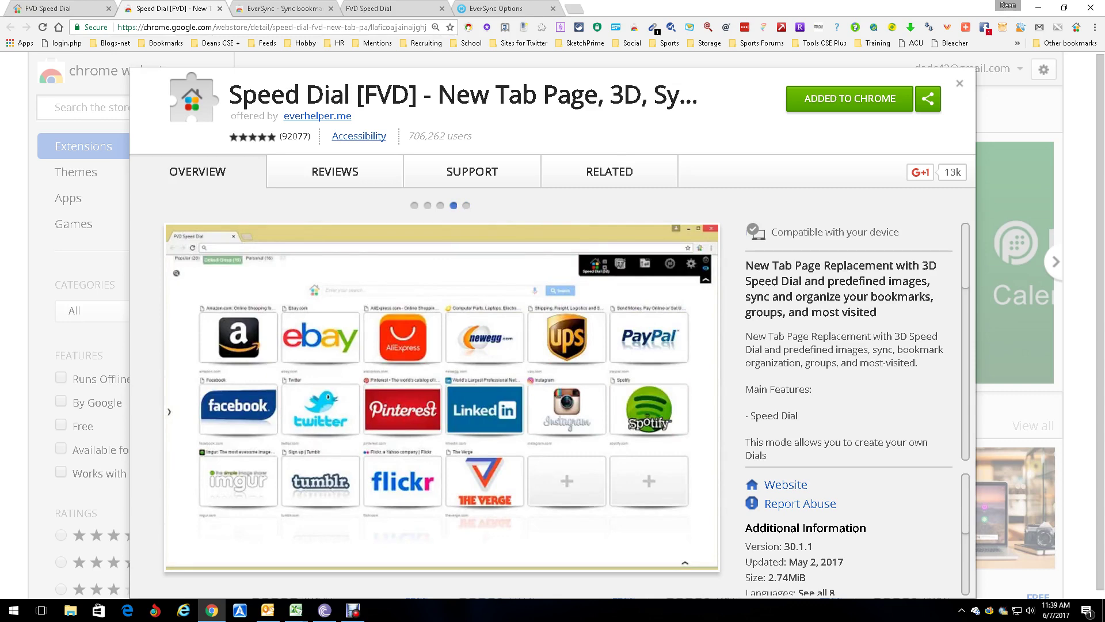
{"action": "left_click", "coordinate": [60, 8]}
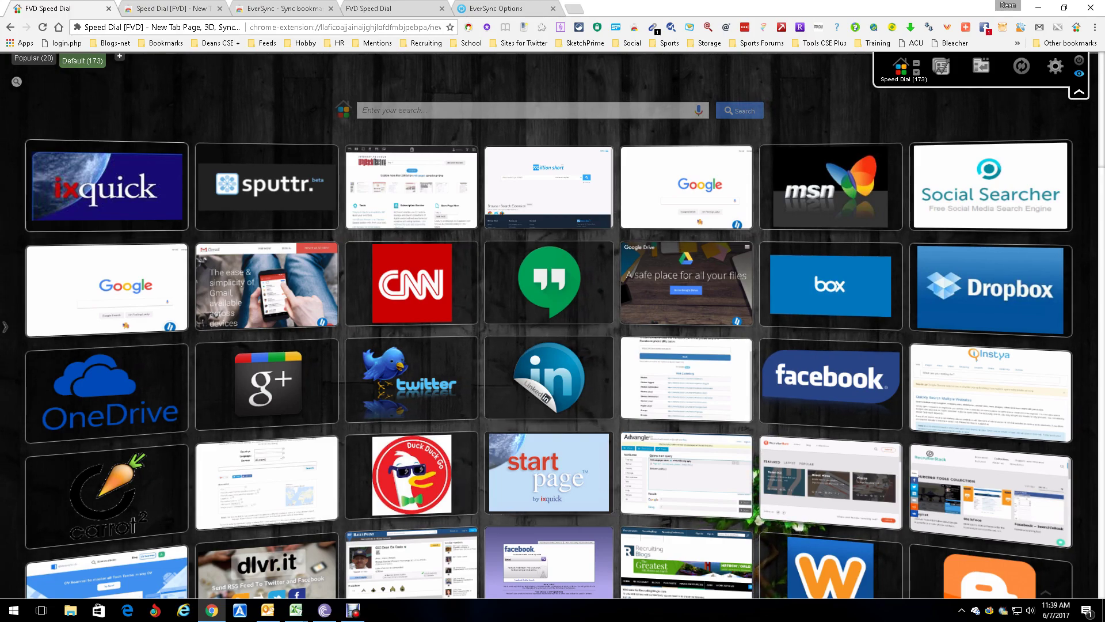
{"action": "scroll", "coordinate": [549, 325], "scroll_direction": "down", "scroll_amount": 20}
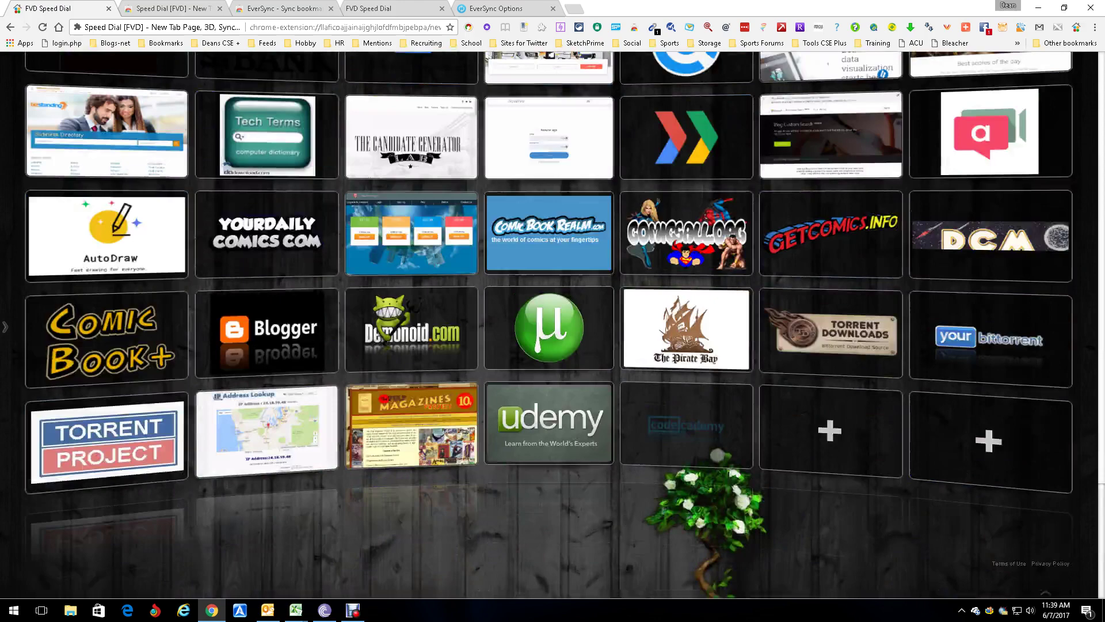
{"action": "scroll", "coordinate": [549, 325], "scroll_direction": "up", "scroll_amount": 17}
{"action": "scroll", "coordinate": [564, 324], "scroll_direction": "up", "scroll_amount": 17}
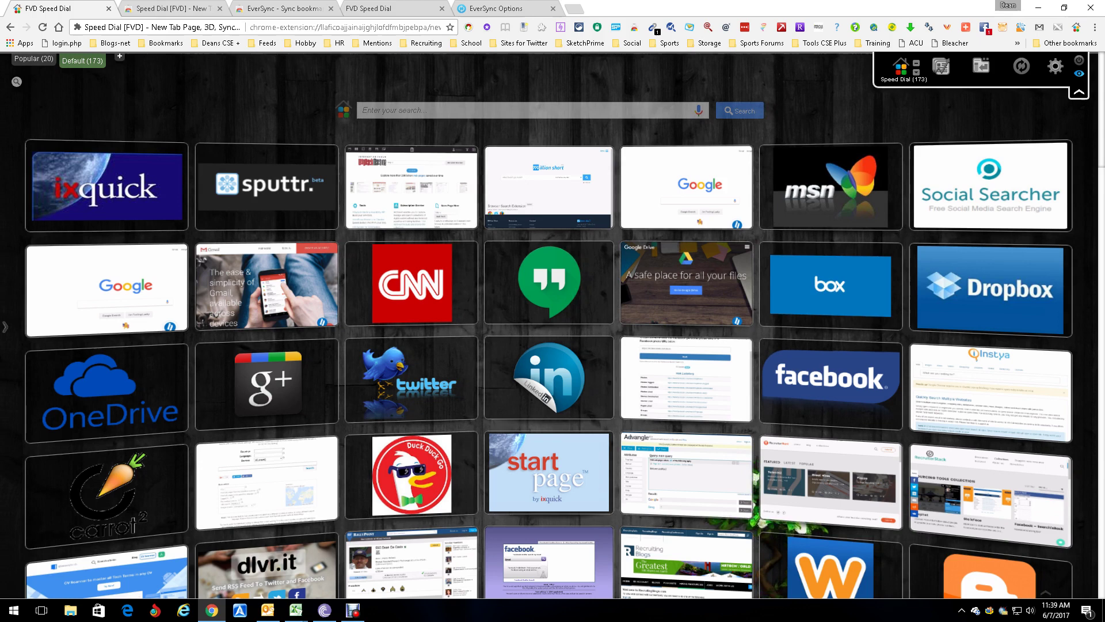
- View the Popular dial group, return to the Default group, and inspect the form for adding a group without creating one
{"action": "left_click", "coordinate": [33, 59]}
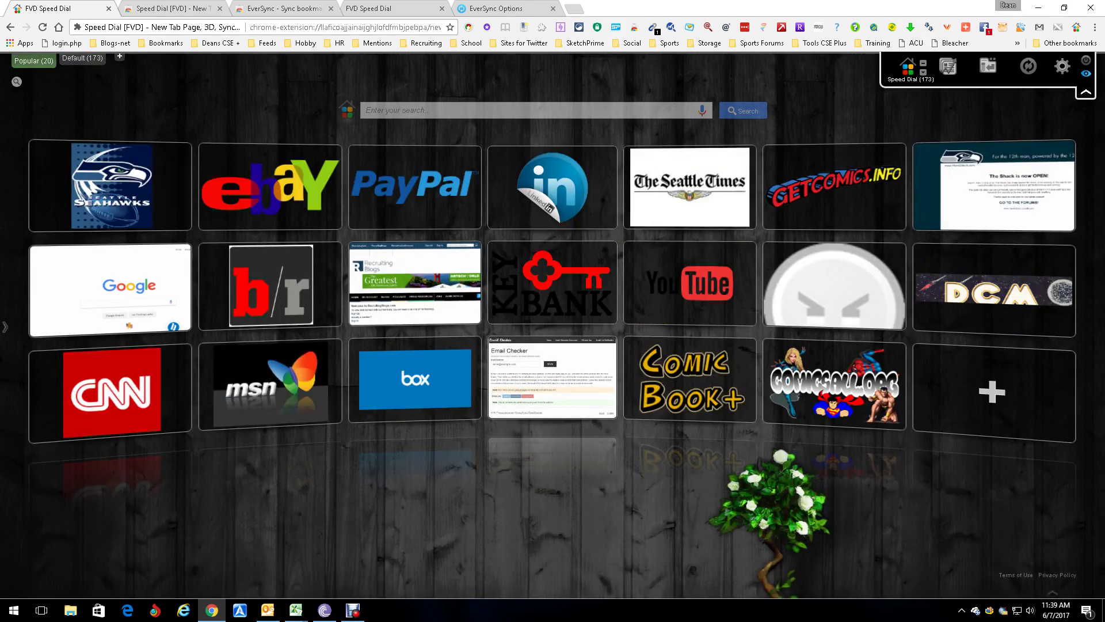
{"action": "left_click", "coordinate": [82, 59]}
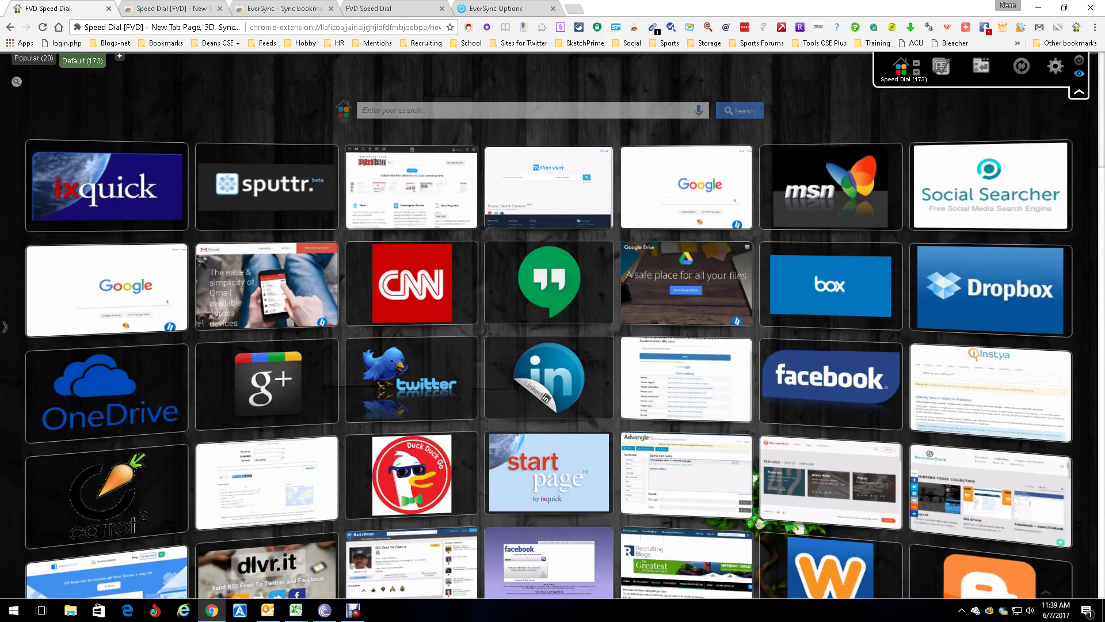
{"action": "left_click", "coordinate": [120, 56]}
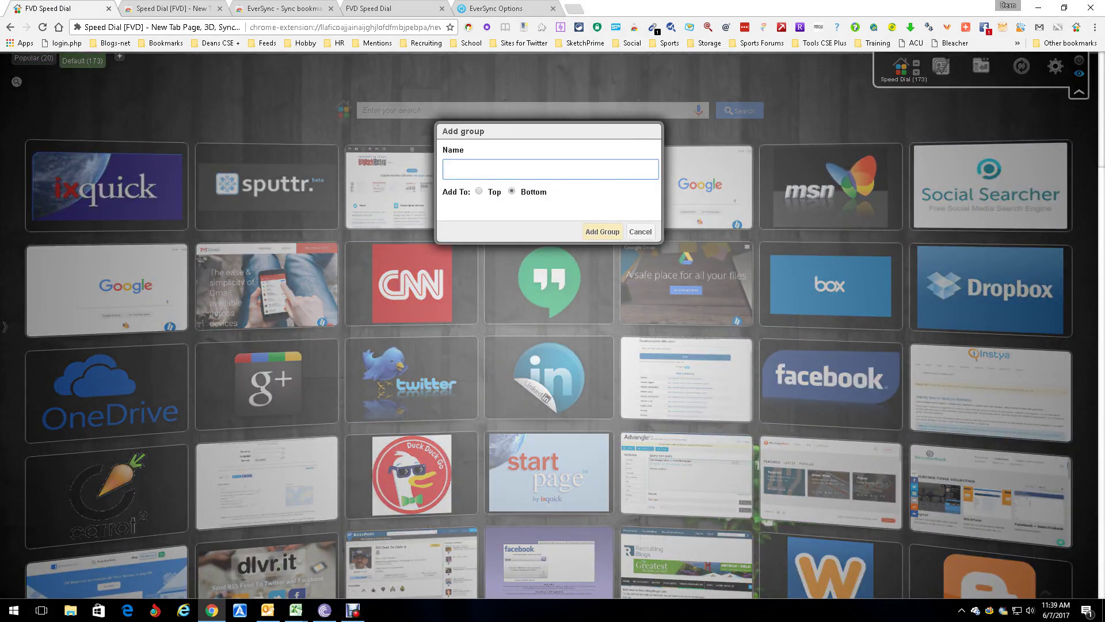
{"action": "left_click", "coordinate": [640, 232]}
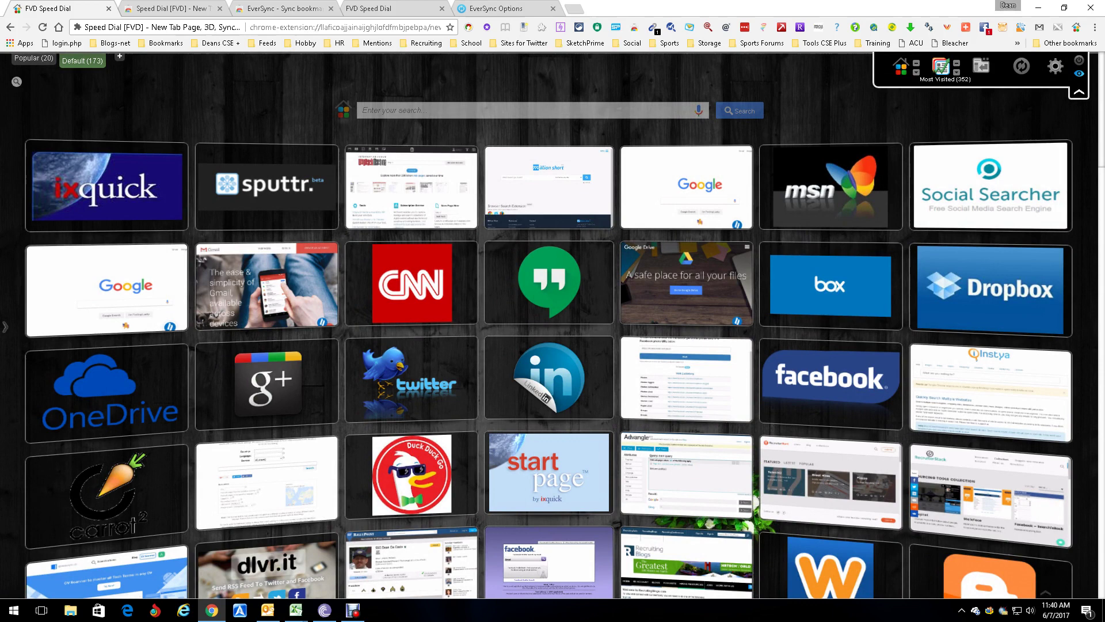
- View Speed Dial's Most Visited and Recently Closed link lists
{"action": "left_click", "coordinate": [941, 66]}
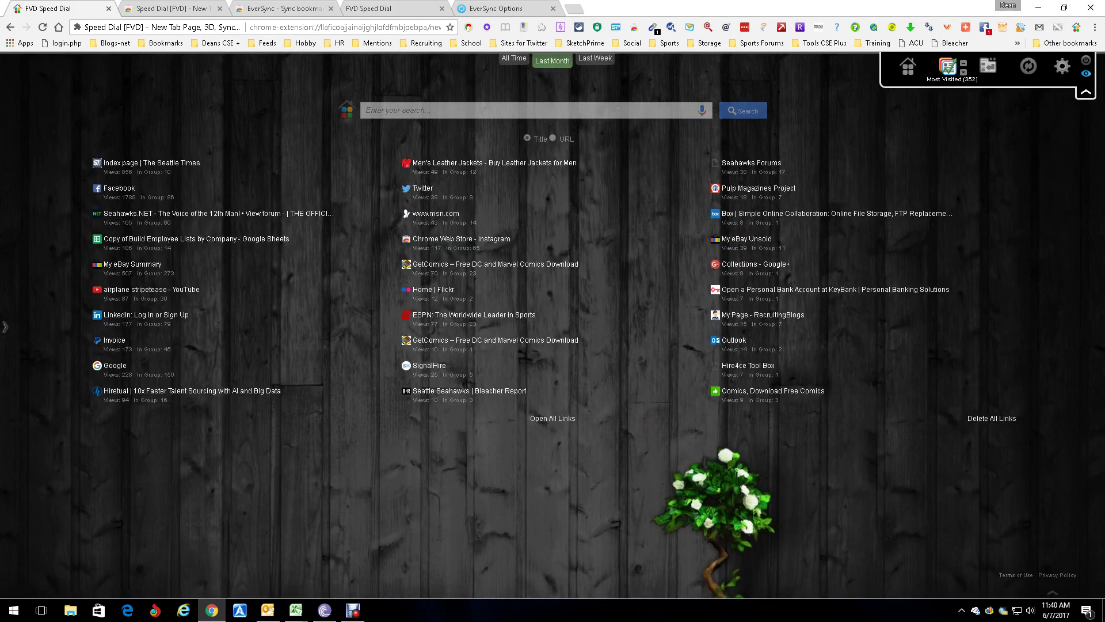
{"action": "left_click", "coordinate": [988, 66]}
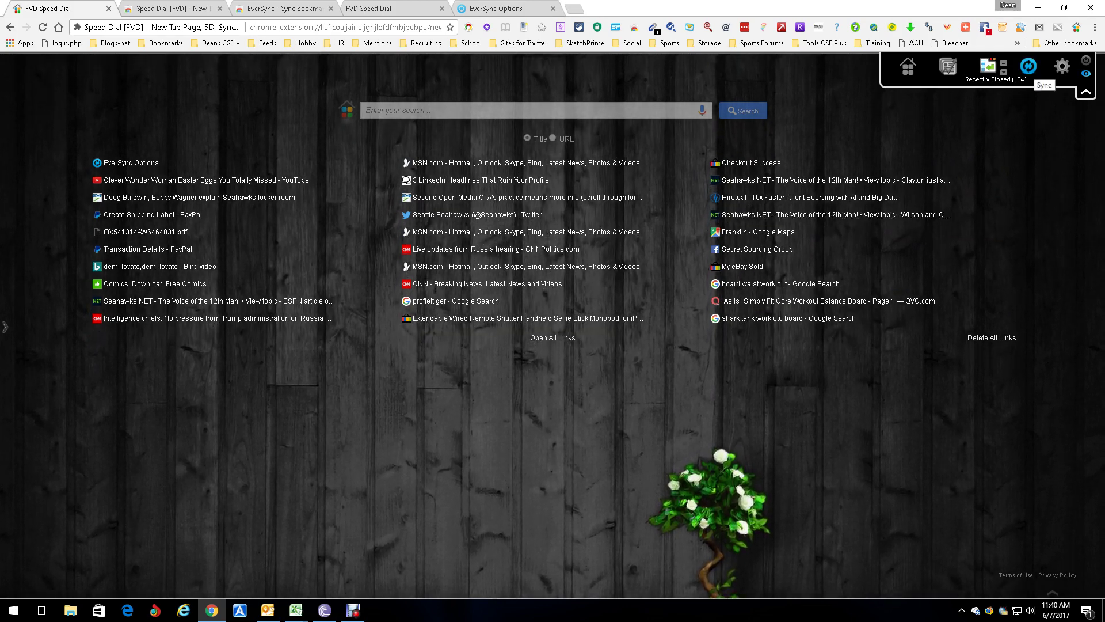
- Examine the Speed Dial options for global settings and appearance, dials, most visited, recently closed, background and fonts
{"action": "left_click", "coordinate": [1029, 66]}
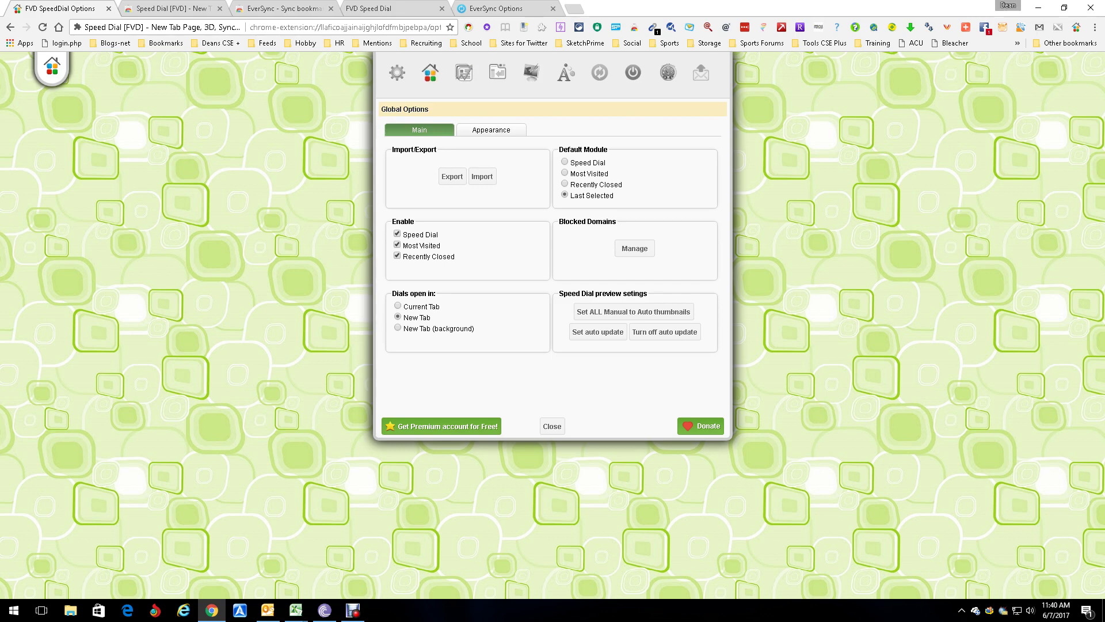
{"action": "left_click", "coordinate": [490, 130]}
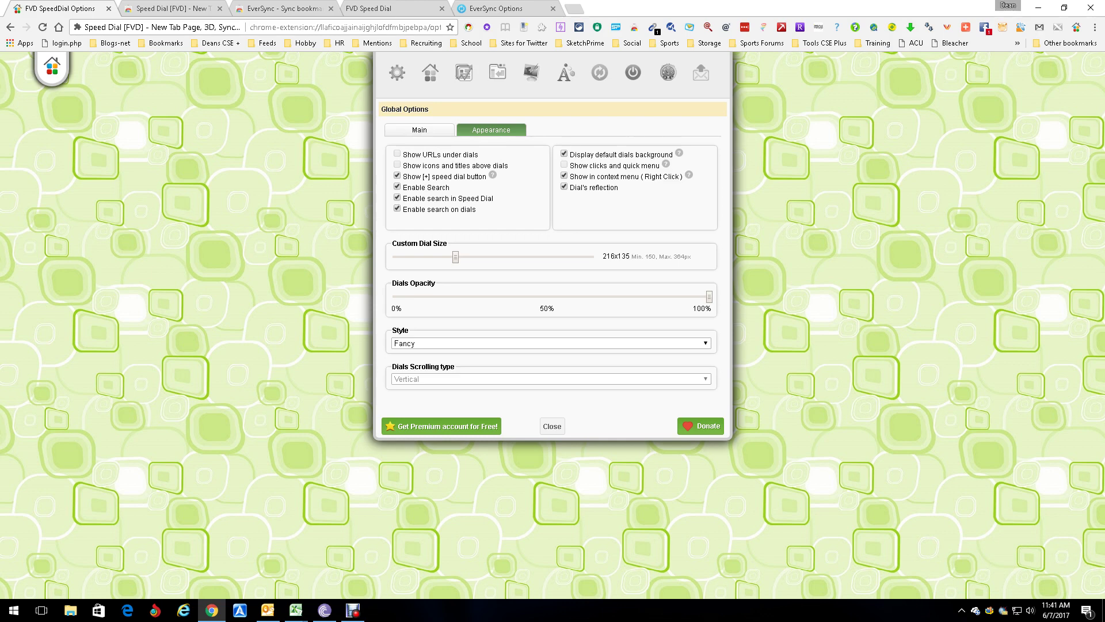
{"action": "left_click", "coordinate": [430, 72]}
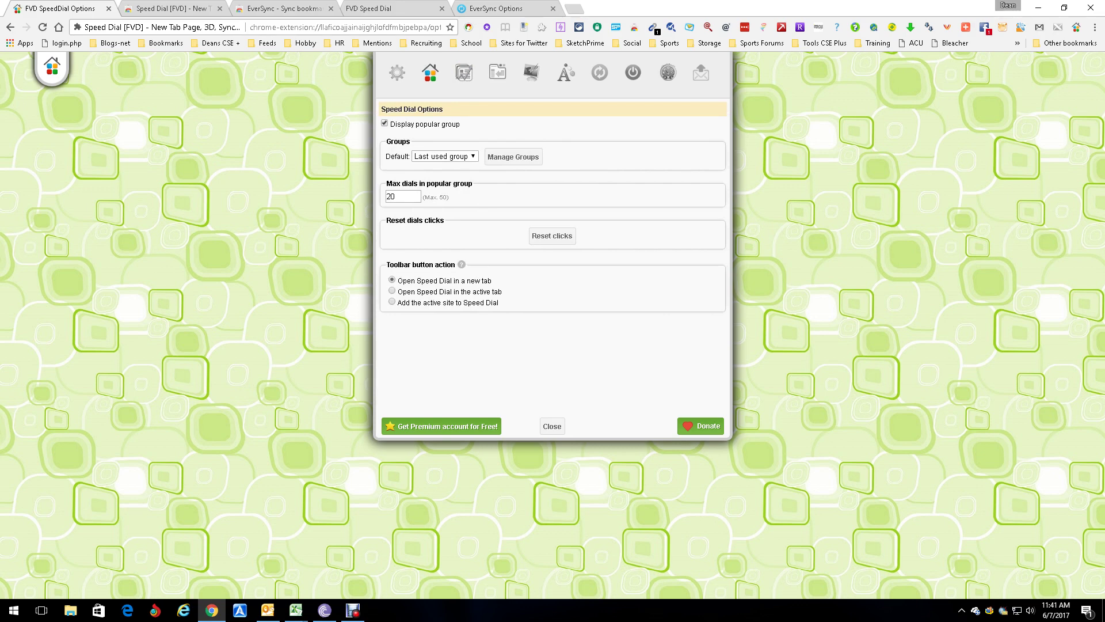
{"action": "left_click", "coordinate": [464, 72]}
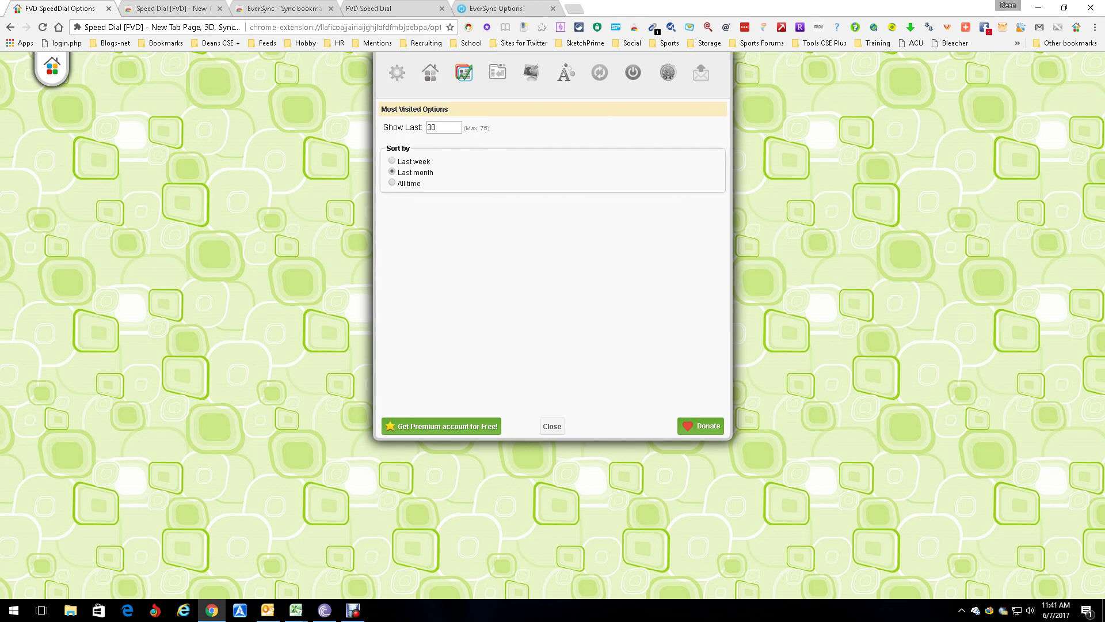
{"action": "left_click", "coordinate": [430, 72]}
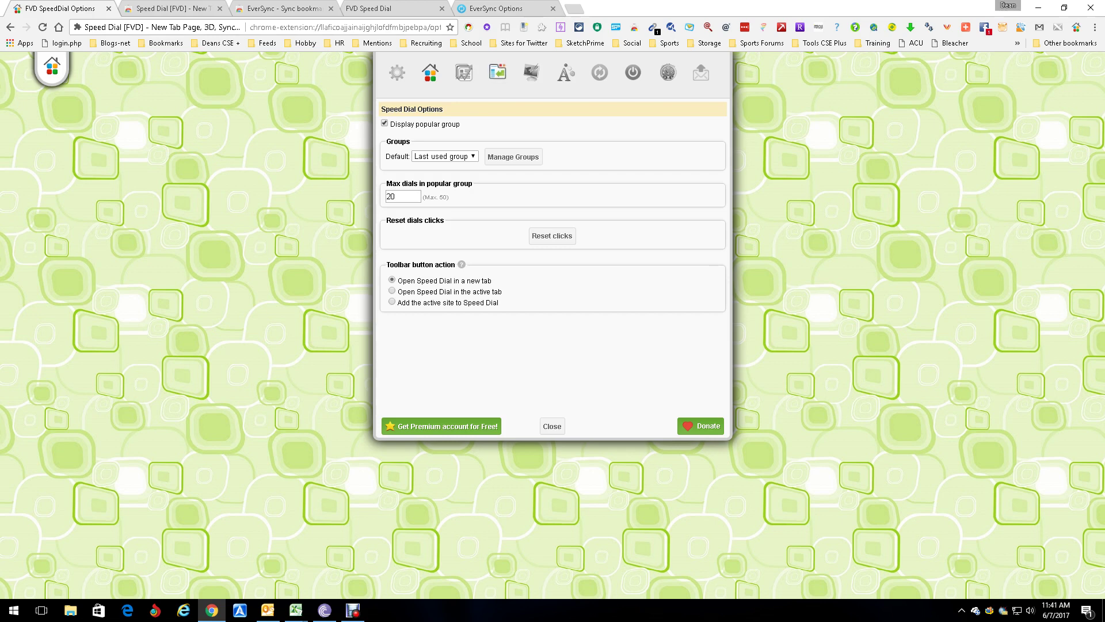
{"action": "left_click", "coordinate": [497, 72]}
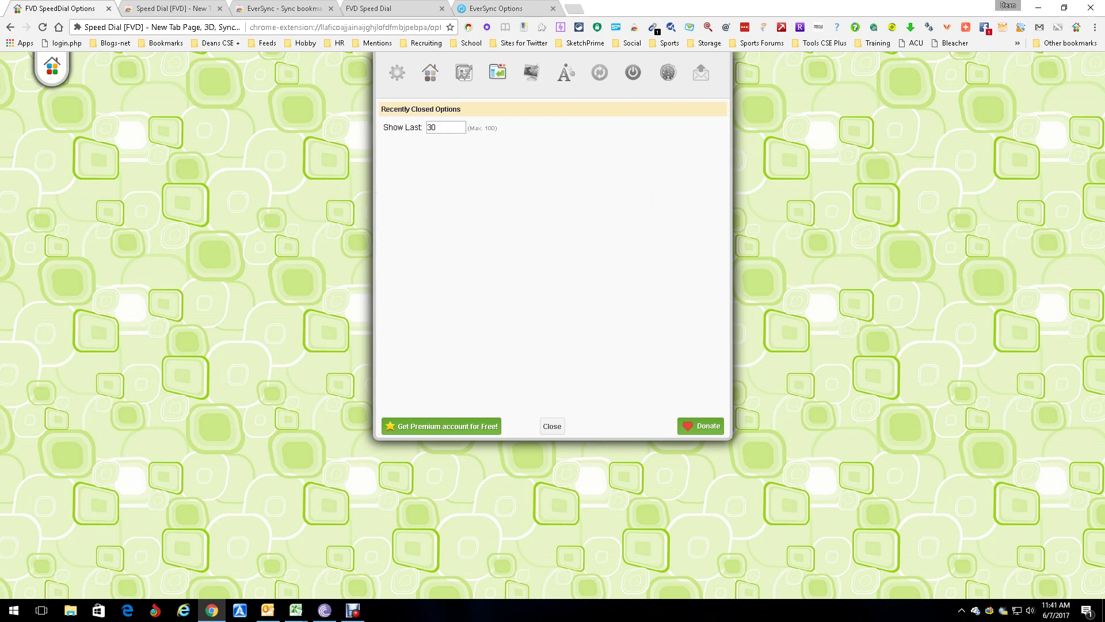
{"action": "left_click", "coordinate": [531, 72]}
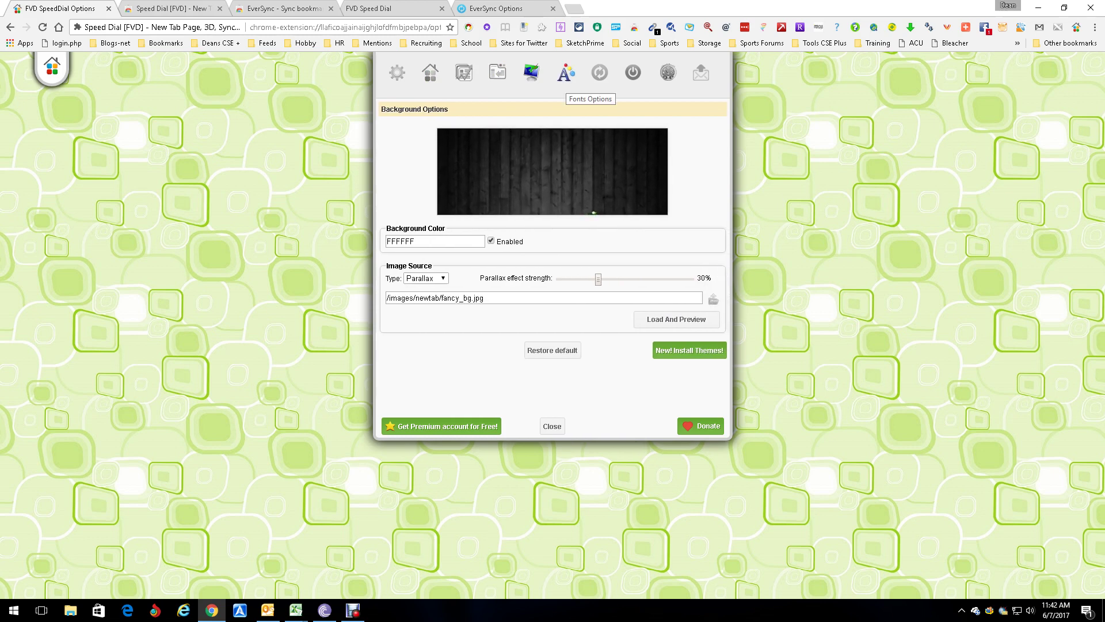
{"action": "left_click", "coordinate": [566, 72]}
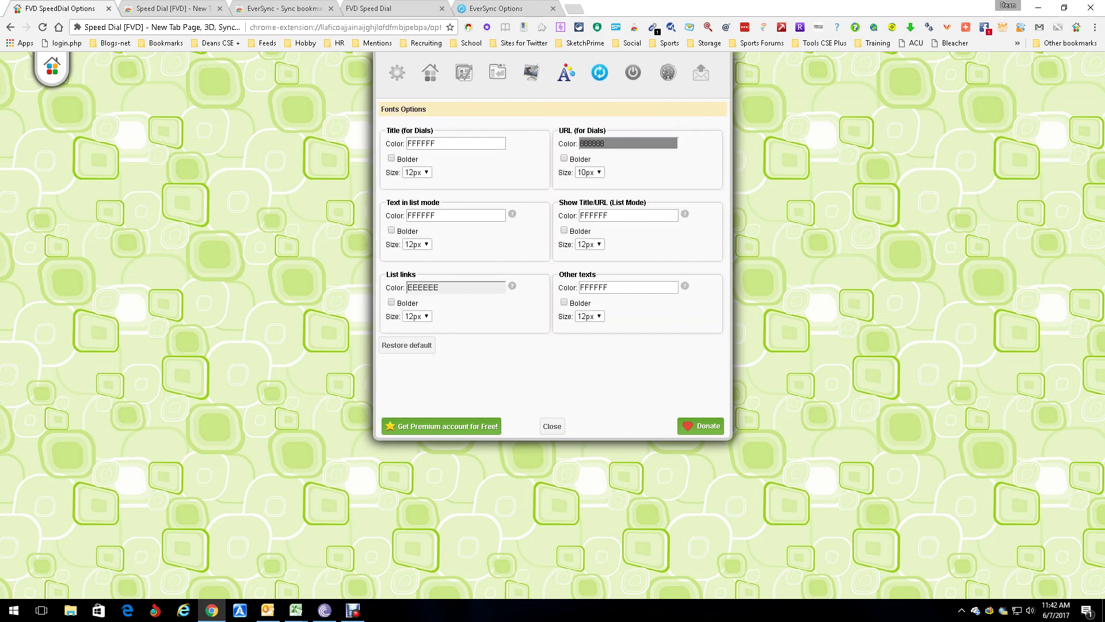
- Examine EverSync's account overview, manual SpeedDial sync options and backup lists, along with its Chrome Web Store listing
{"action": "left_click", "coordinate": [600, 72]}
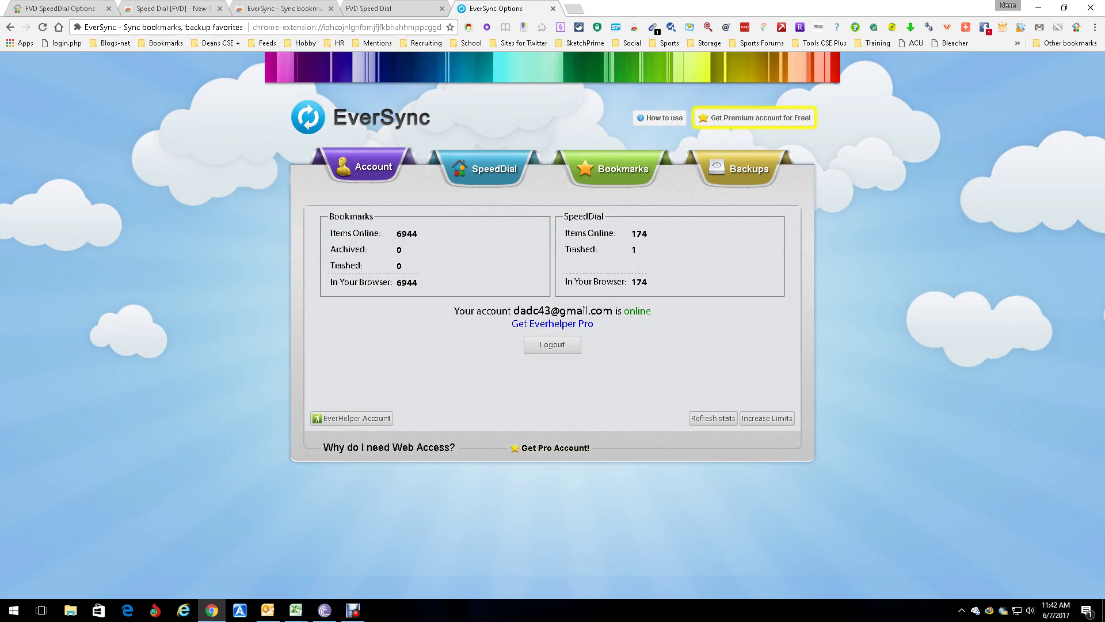
{"action": "left_click", "coordinate": [279, 8]}
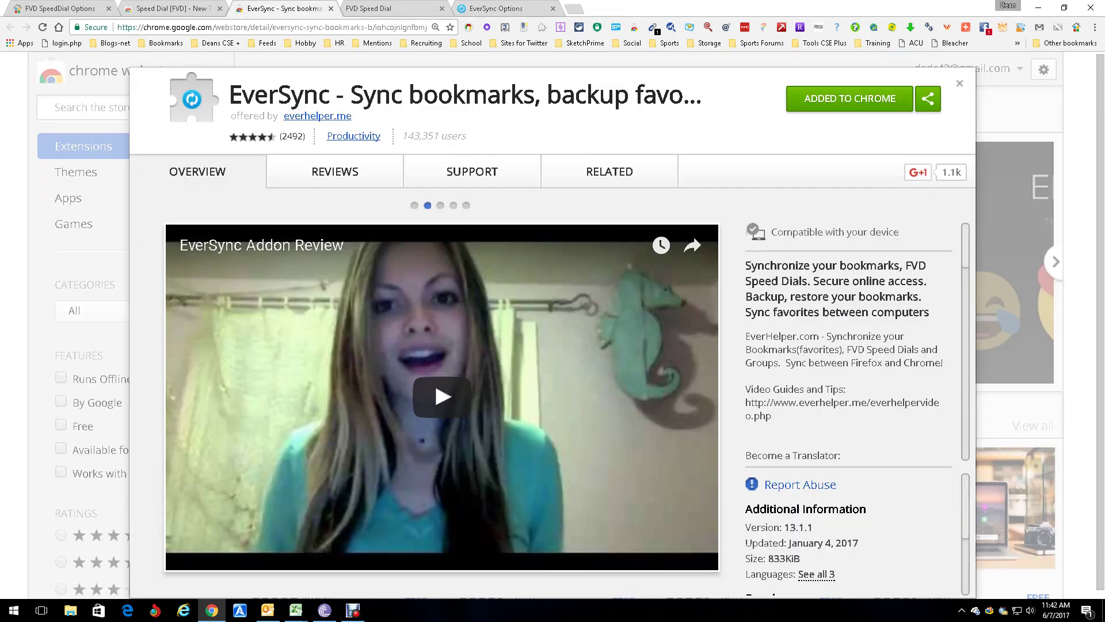
{"action": "key", "text": "ctrl+5"}
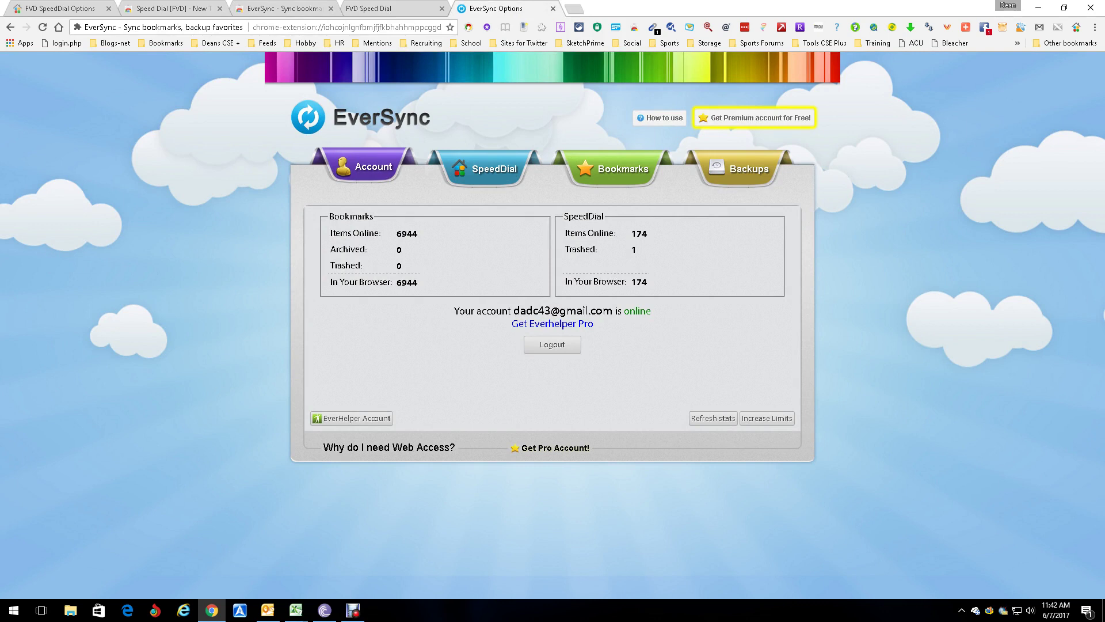
{"action": "left_click", "coordinate": [484, 168]}
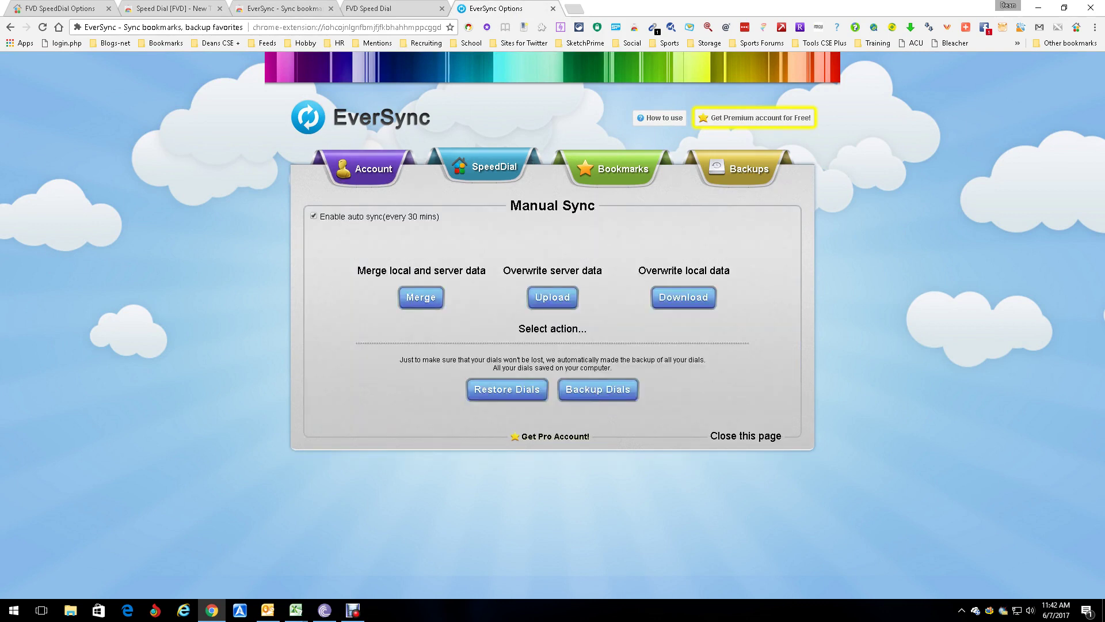
{"action": "left_click", "coordinate": [613, 168]}
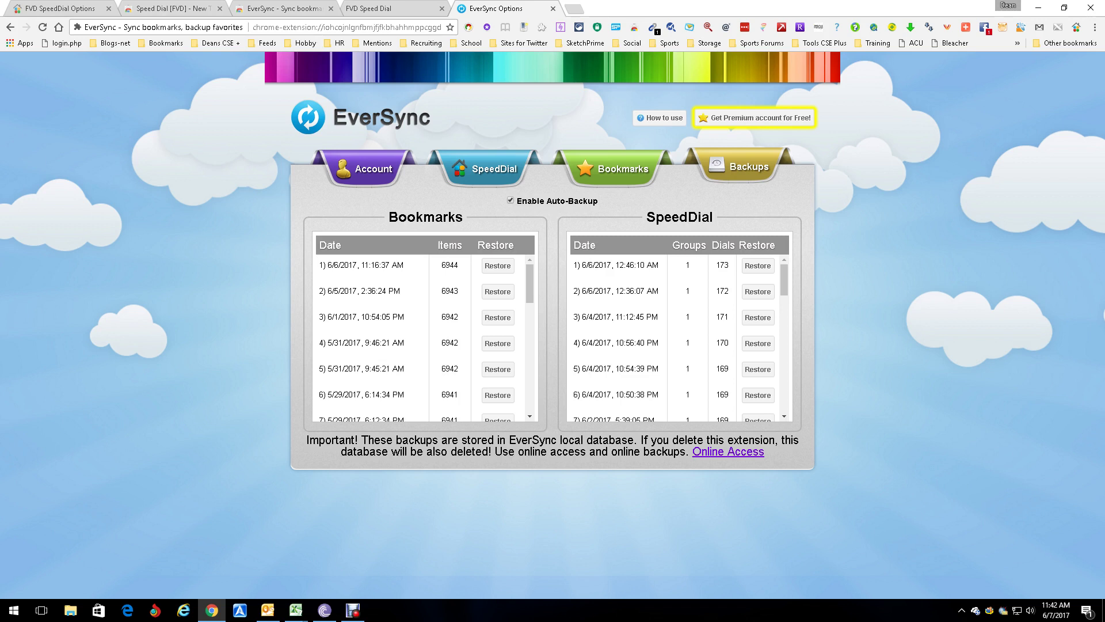
{"action": "left_click", "coordinate": [364, 168]}
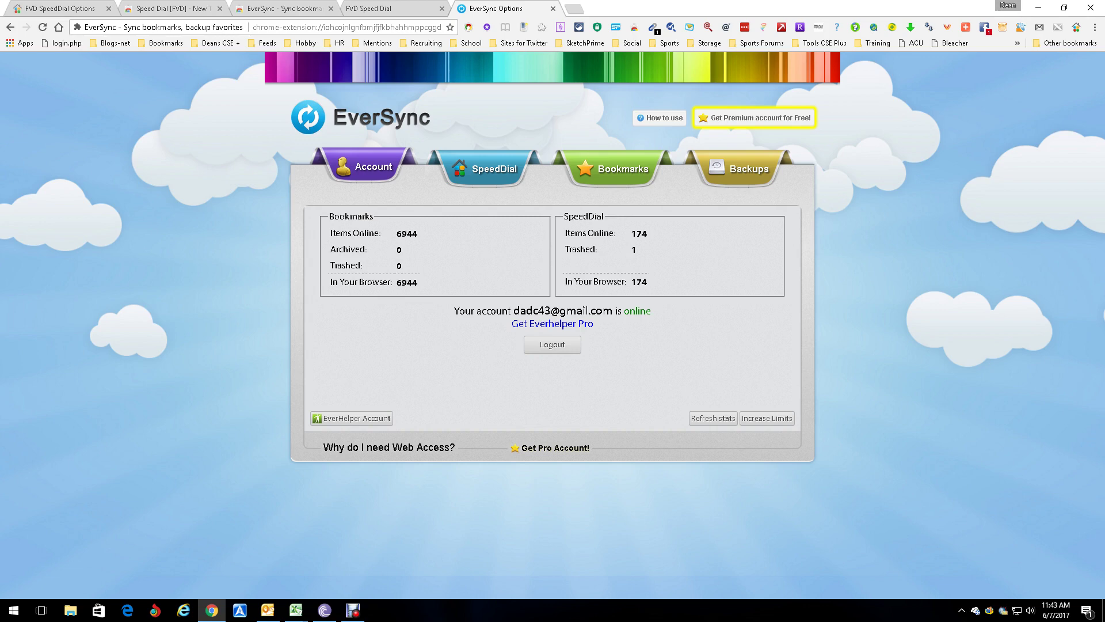
{"action": "left_click", "coordinate": [297, 8]}
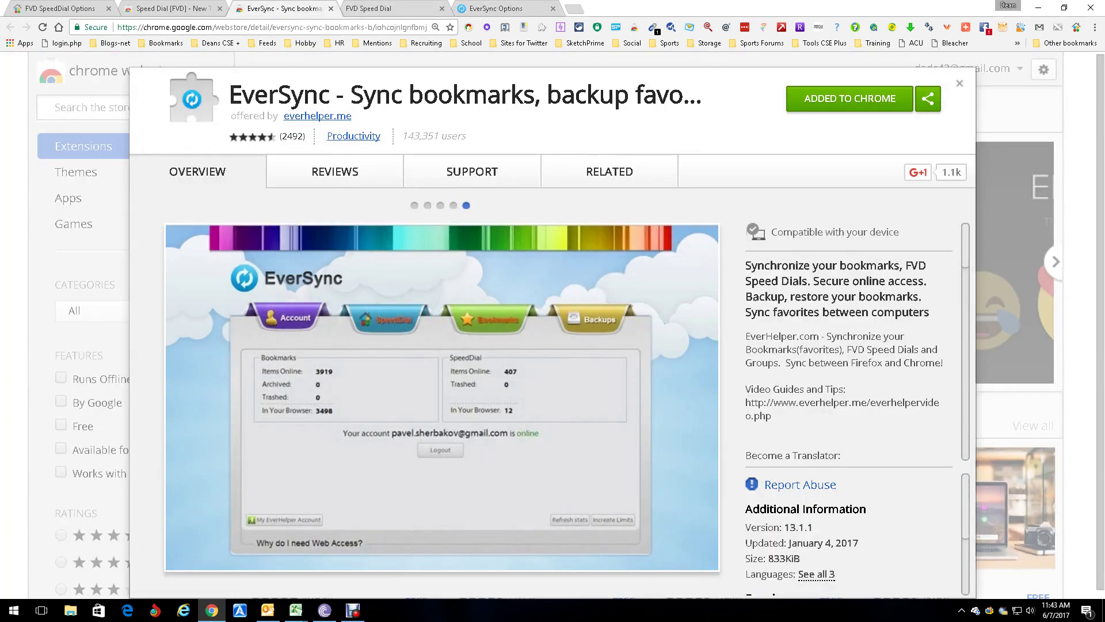
{"action": "left_click", "coordinate": [61, 8]}
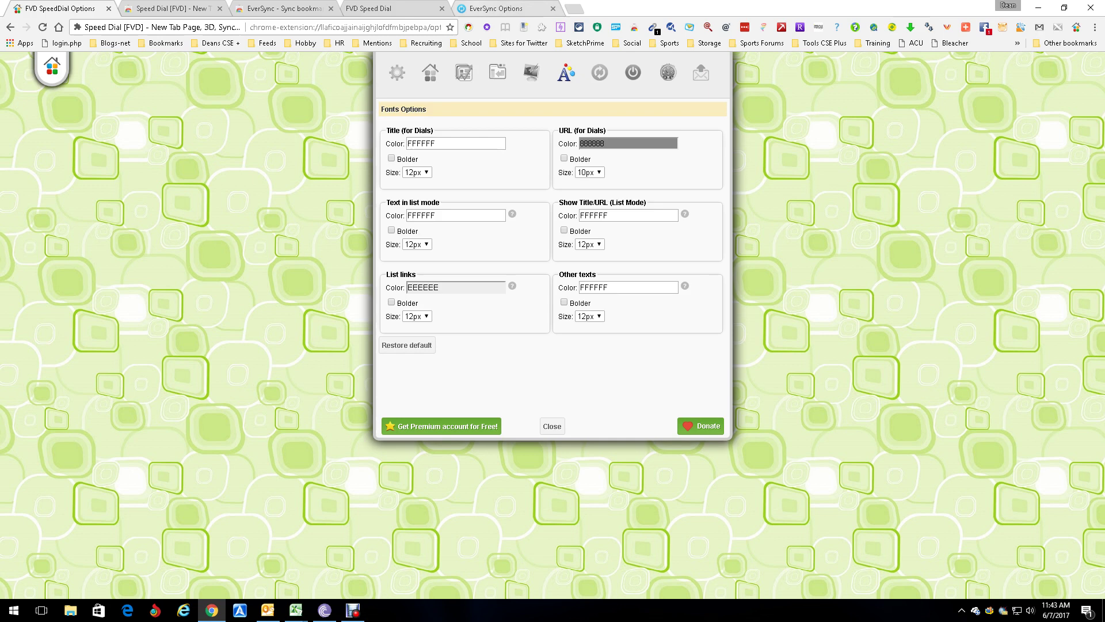
{"action": "left_click", "coordinate": [488, 8]}
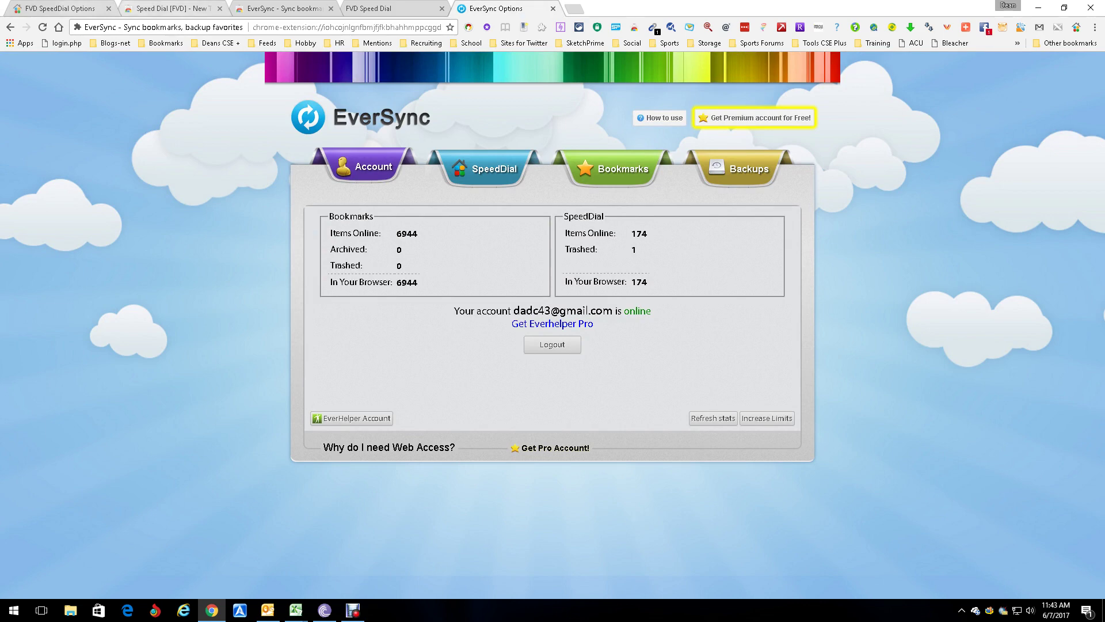
- Return to the open Speed Dial page and look through its dials down to the empty slots at the end
{"action": "key", "text": "ctrl+1"}
{"action": "key", "text": "ctrl+4"}
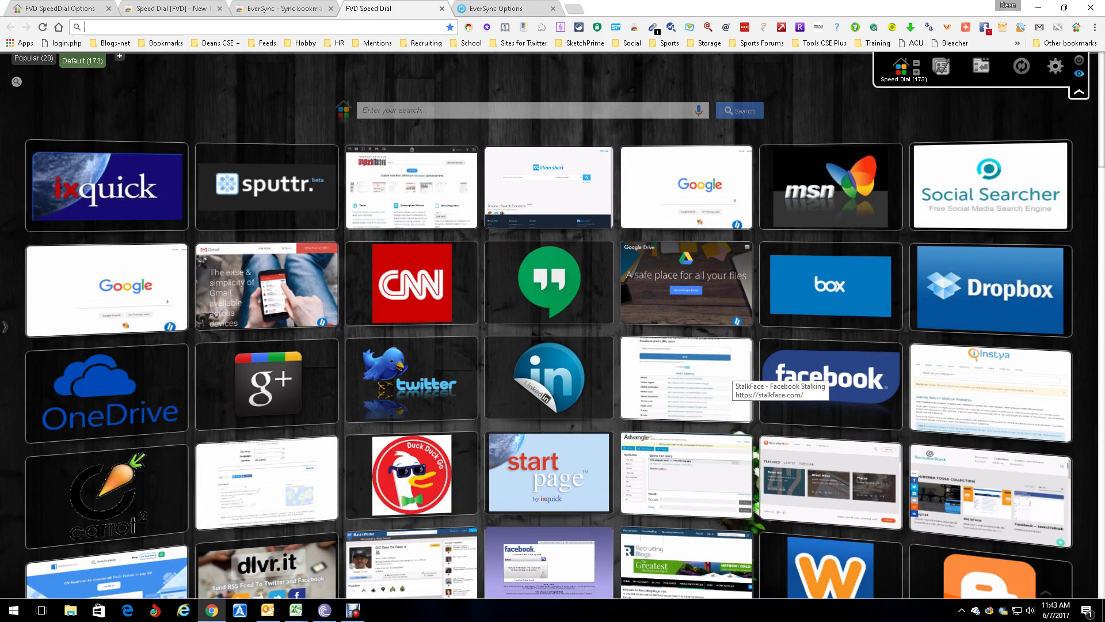
{"action": "scroll", "coordinate": [731, 380], "scroll_direction": "down", "scroll_amount": 15}
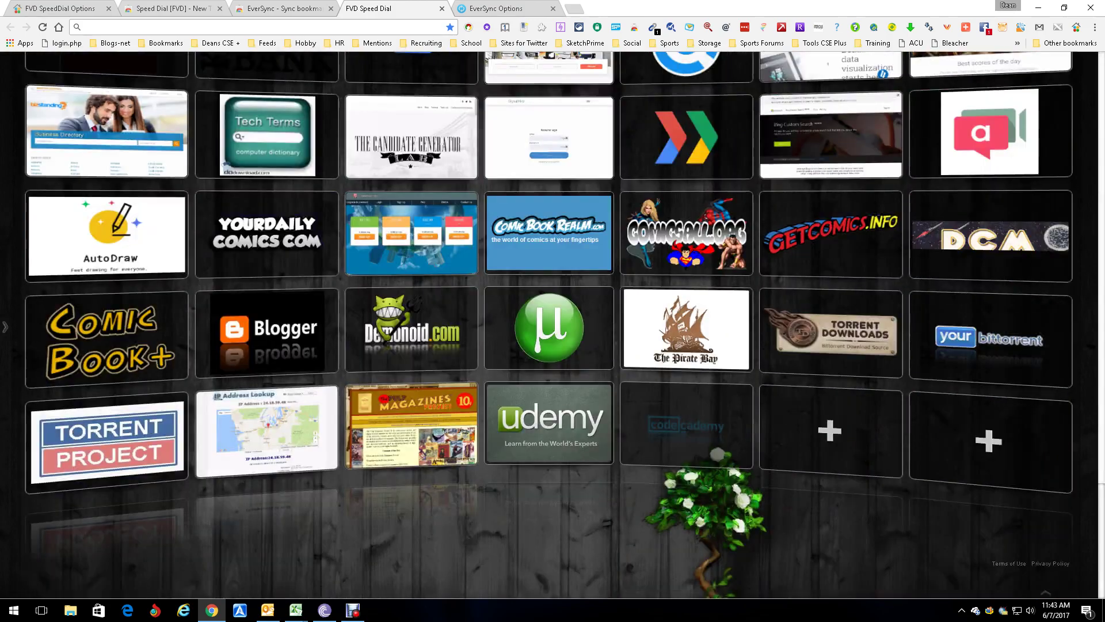
{"action": "scroll", "coordinate": [731, 380], "scroll_direction": "up", "scroll_amount": 15}
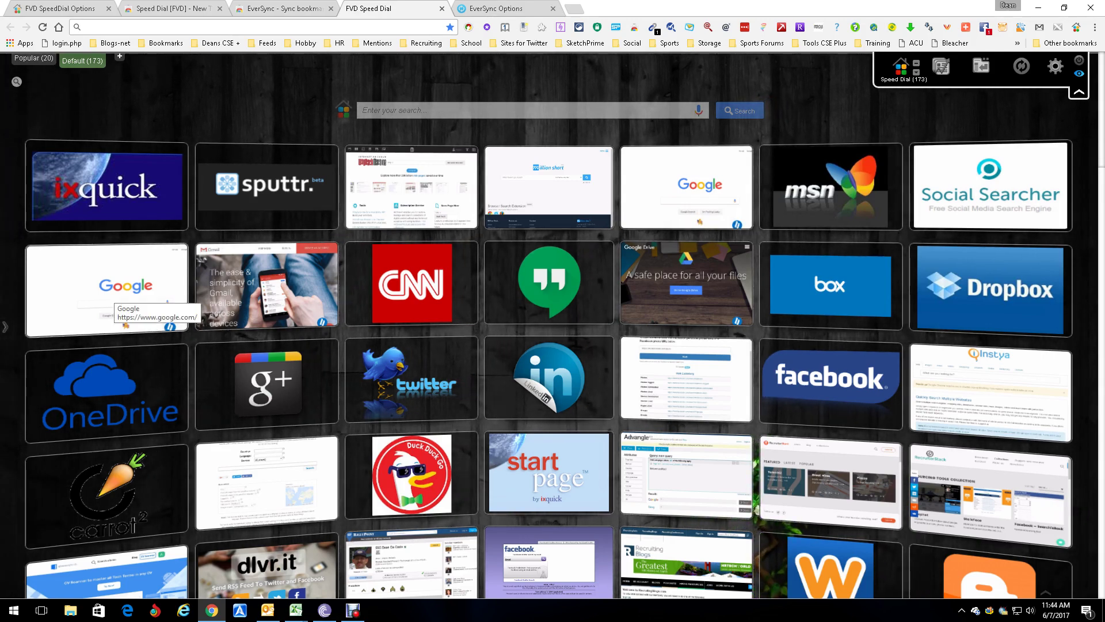
- Delete the Google dial at the start of the second row in the Default group
{"action": "right_click", "coordinate": [96, 286]}
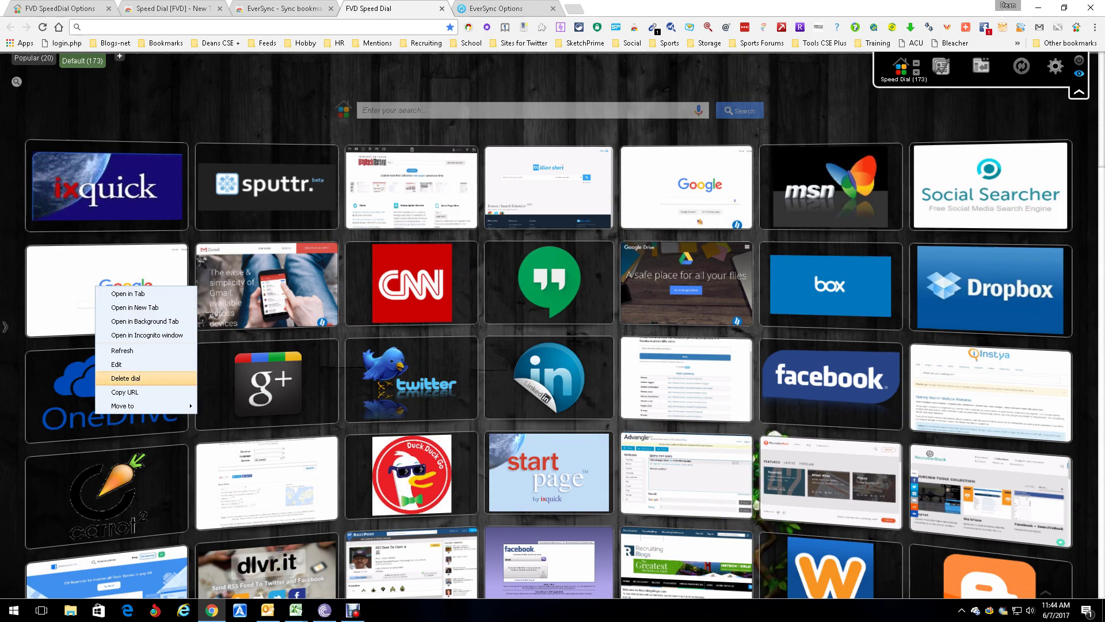
{"action": "left_click", "coordinate": [125, 378]}
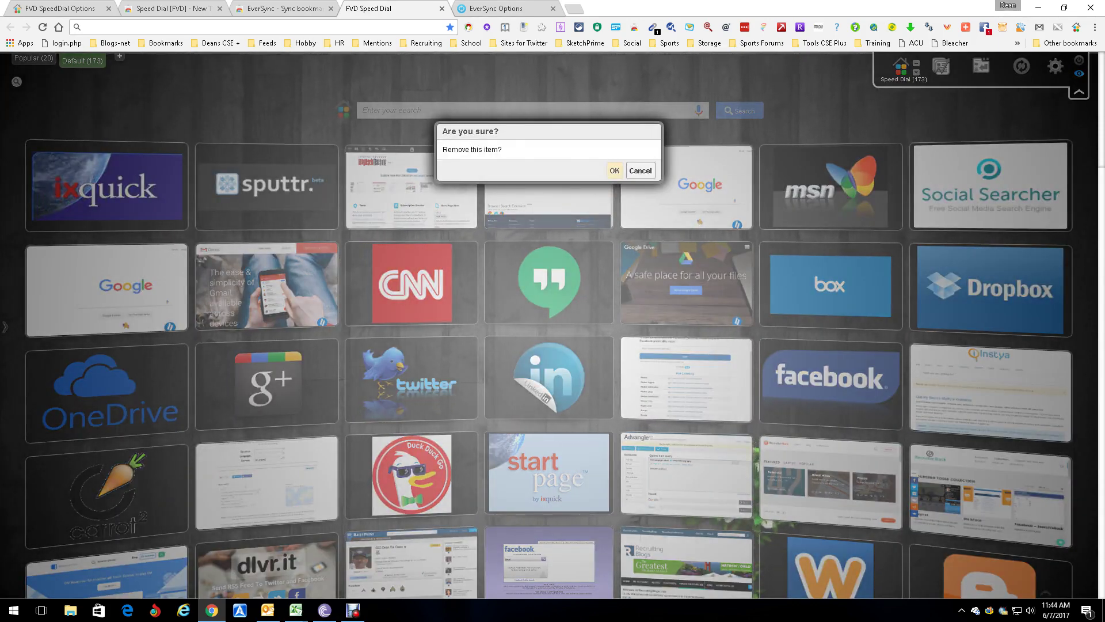
{"action": "left_click", "coordinate": [614, 170]}
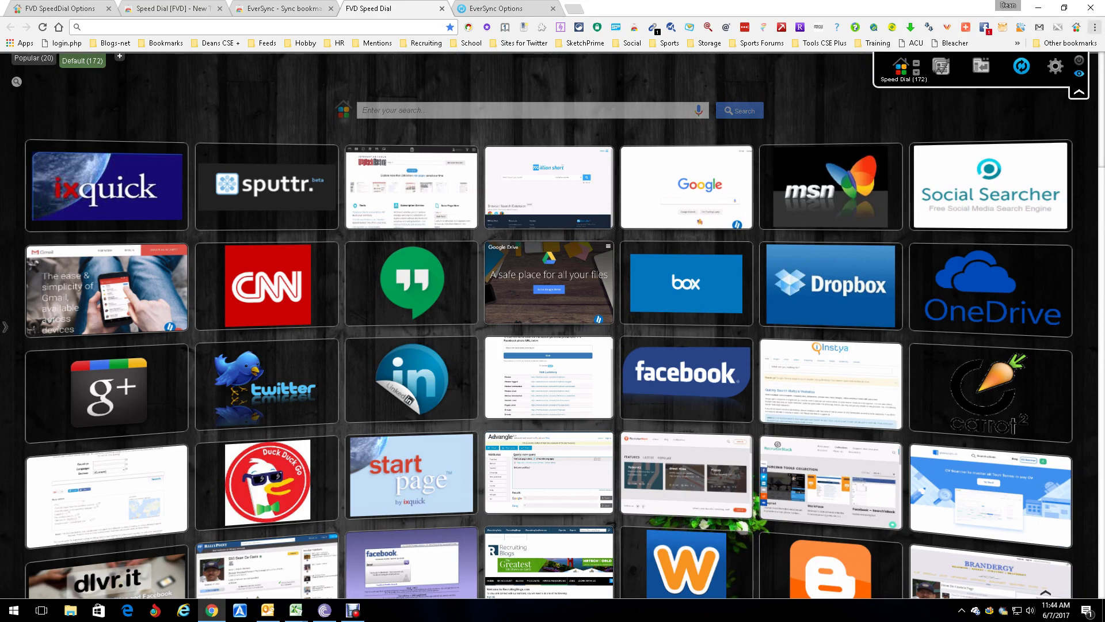
{"action": "left_click", "coordinate": [1095, 27]}
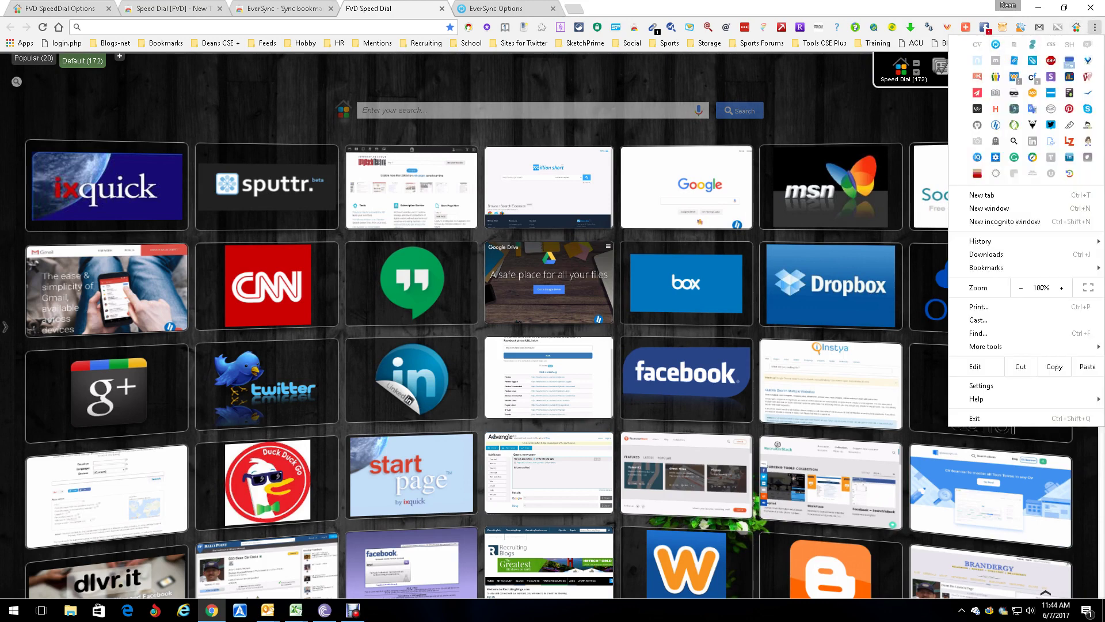
{"action": "key", "text": "Escape"}
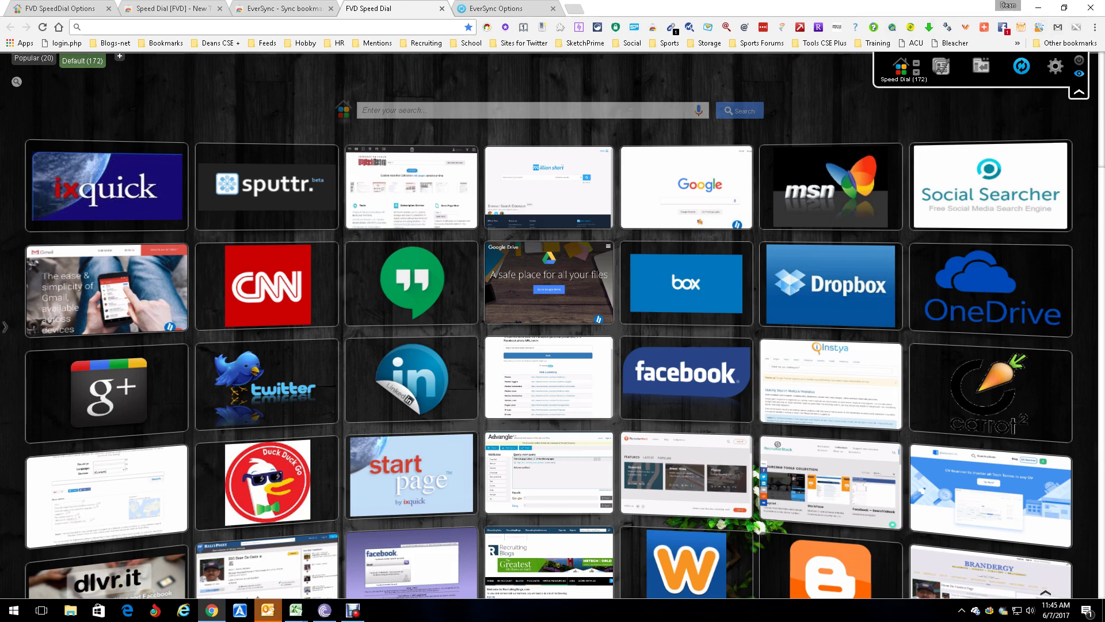
- Move the Speed Dial and EverSync extension icons side by side into the last row of Chrome's overflow extension icons
{"action": "left_click", "coordinate": [1095, 27]}
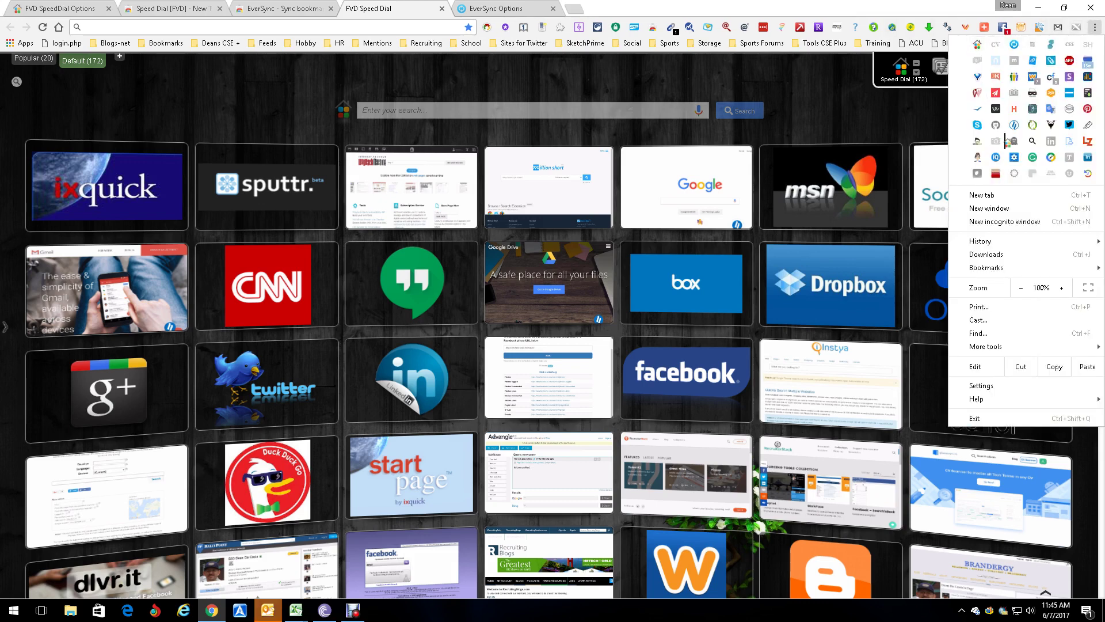
{"action": "left_click_drag", "start_coordinate": [1006, 141], "coordinate": [997, 173]}
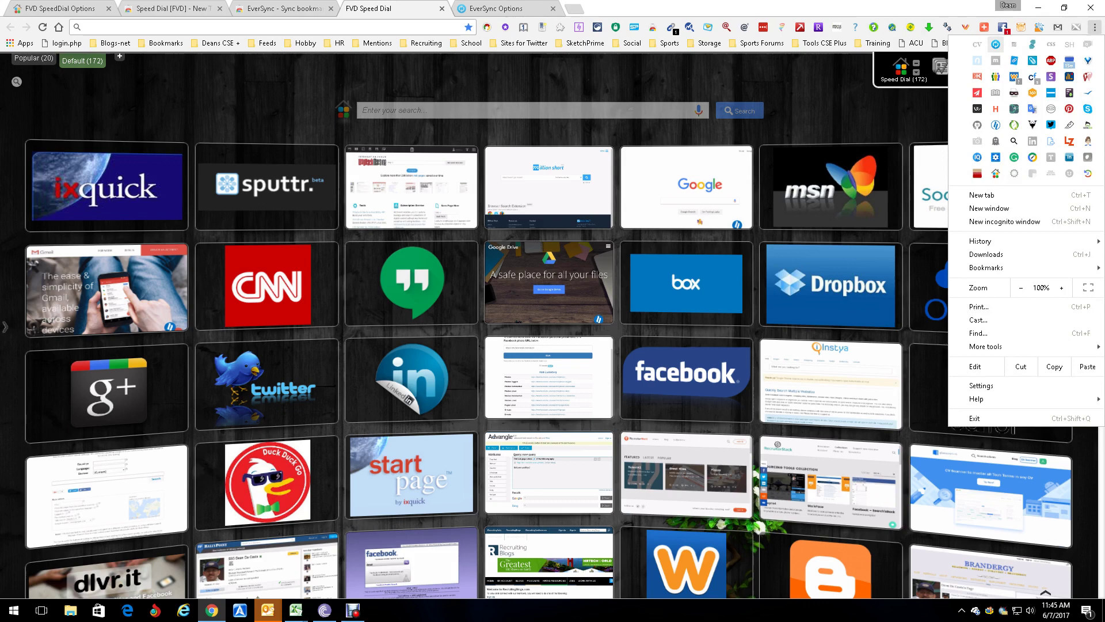
{"action": "left_click_drag", "start_coordinate": [996, 44], "coordinate": [1004, 172]}
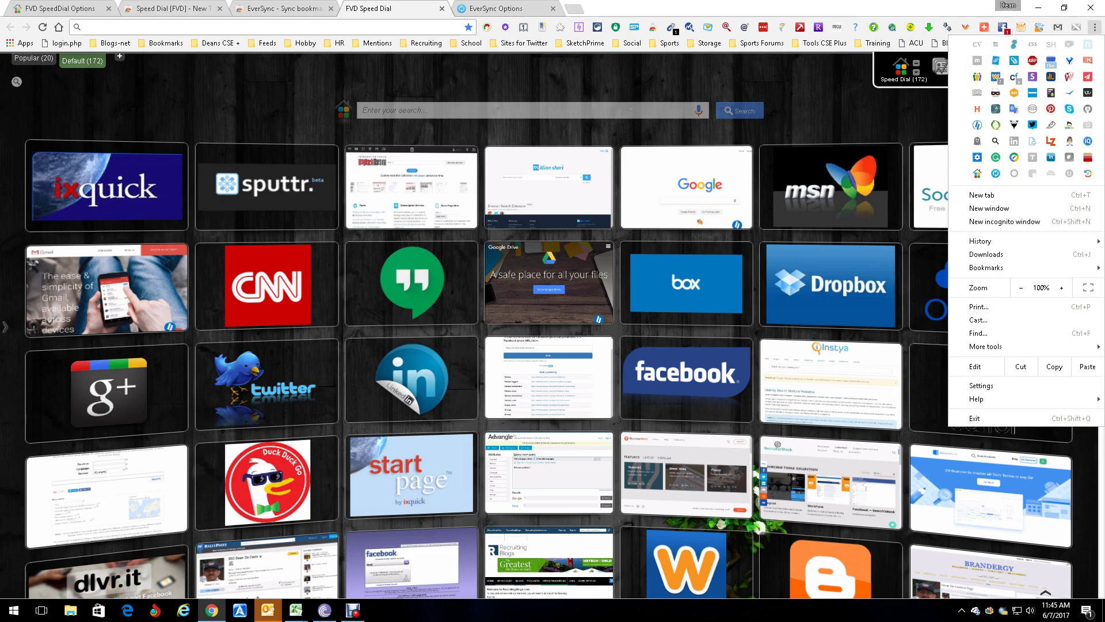
{"action": "key", "text": "Escape"}
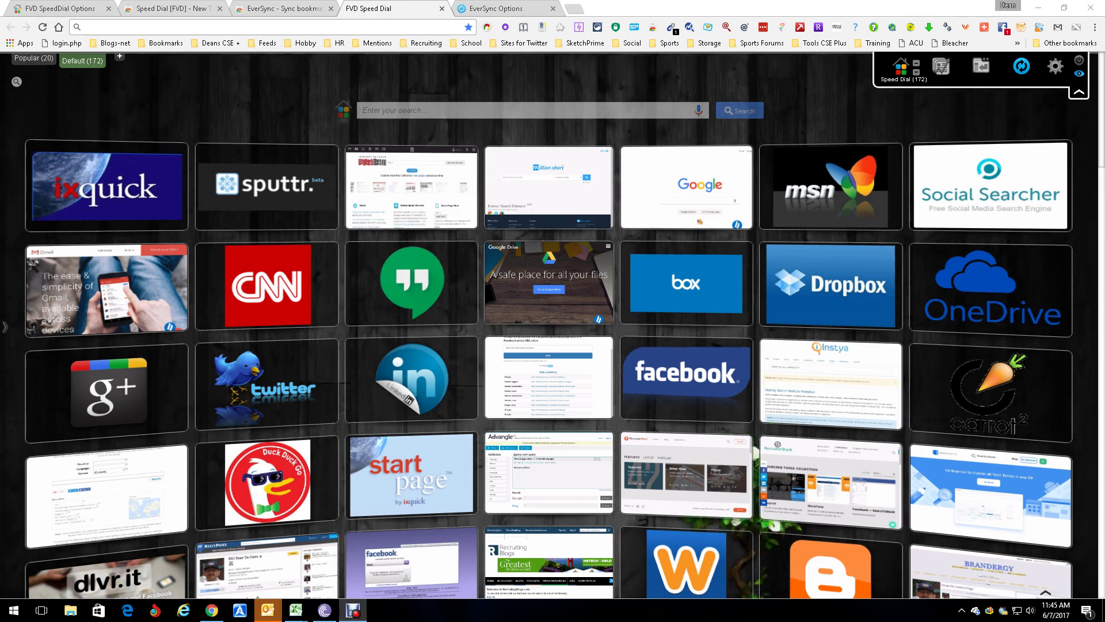
- Review the Chrome Web Store listings for Speed Dial [FVD] and EverSync, and return to the Speed Dial font options
{"action": "key", "text": "ctrl+2"}
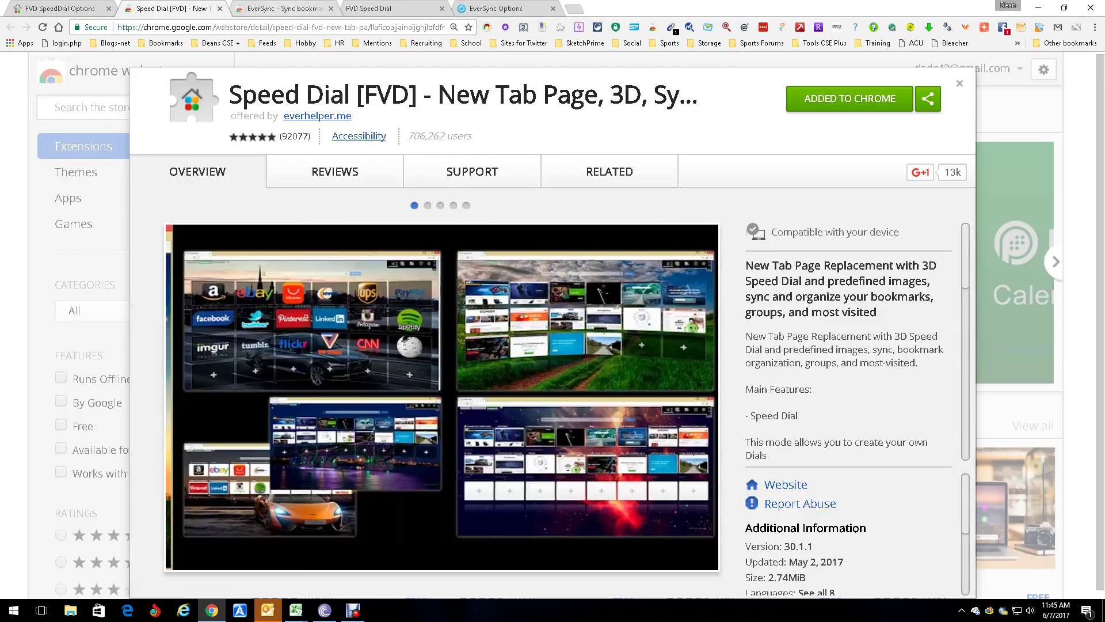
{"action": "key", "text": "ctrl+3"}
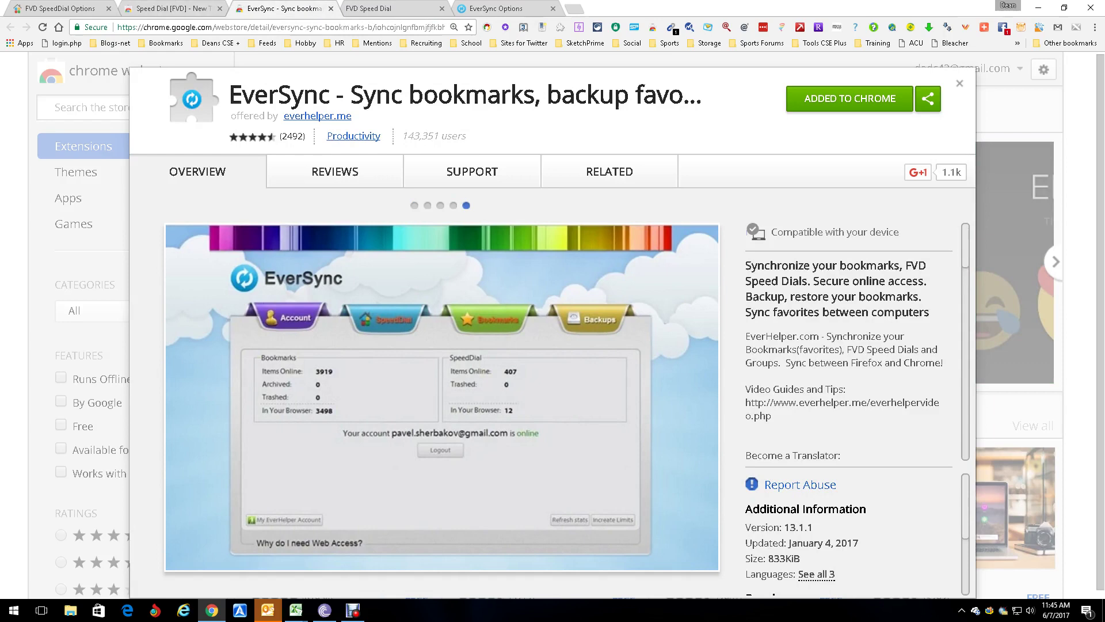
{"action": "key", "text": "ctrl+1"}
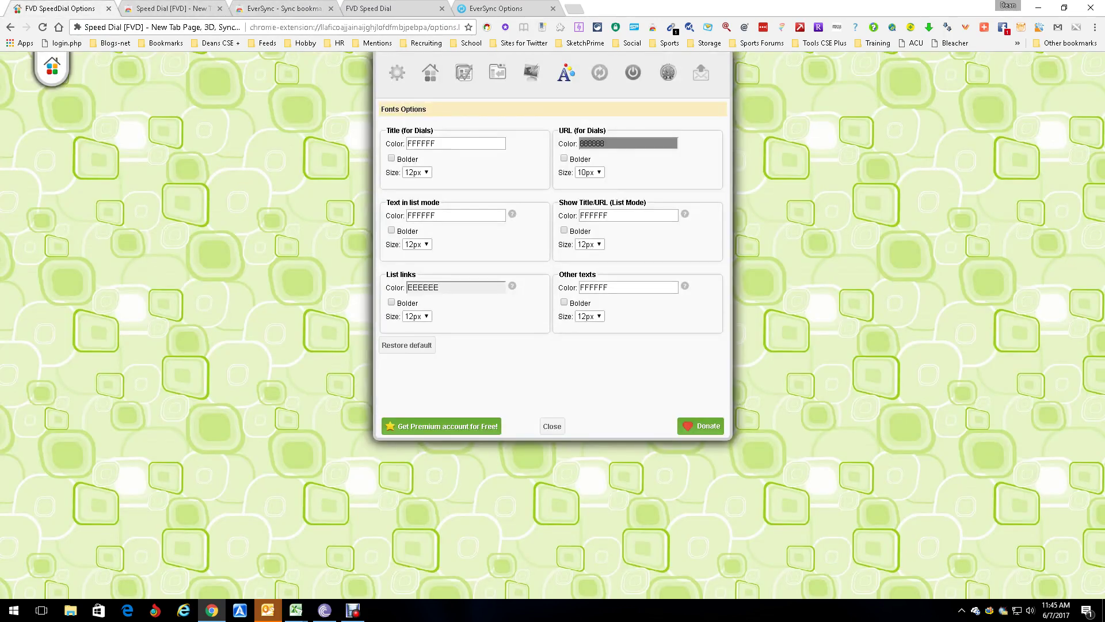